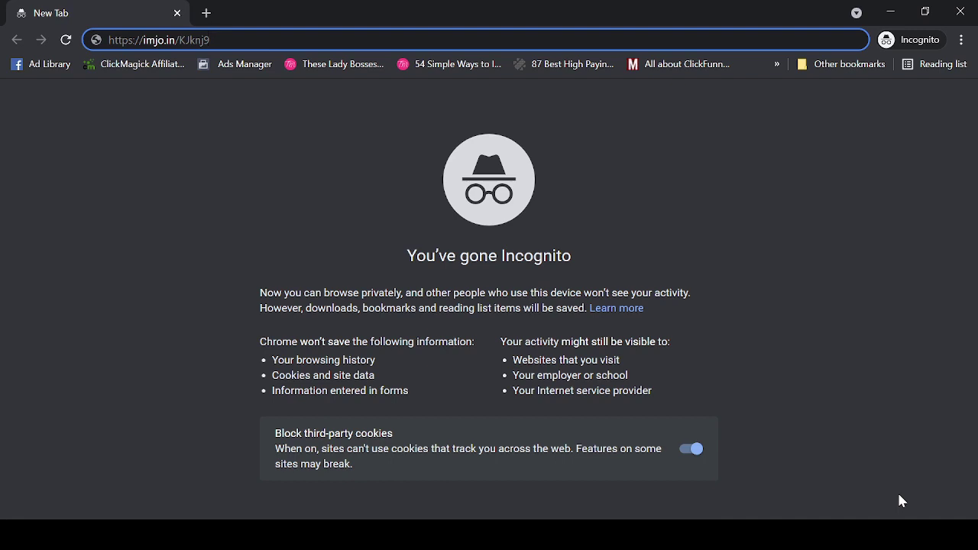
- Load the Instamojo referral link and go to the Business Sign Up form
key(Return)
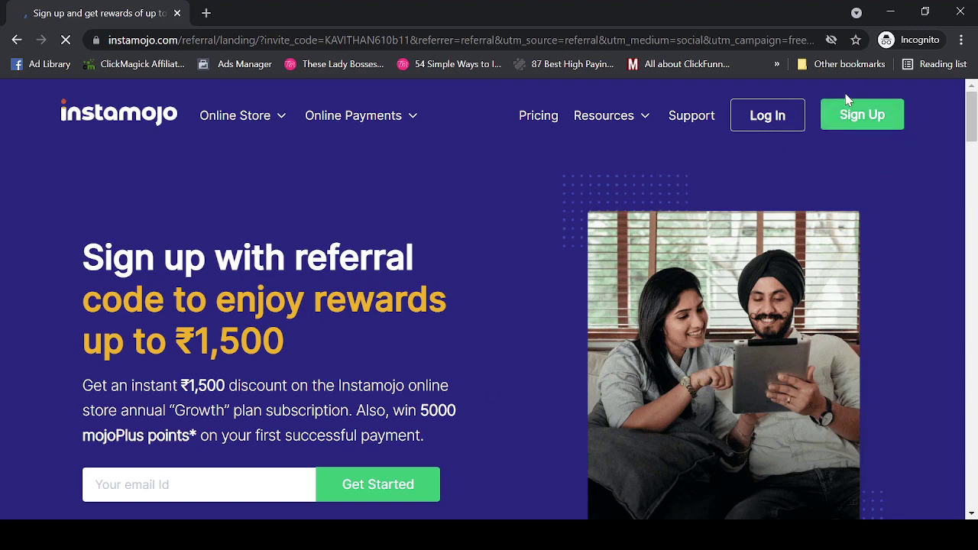
click(857, 122)
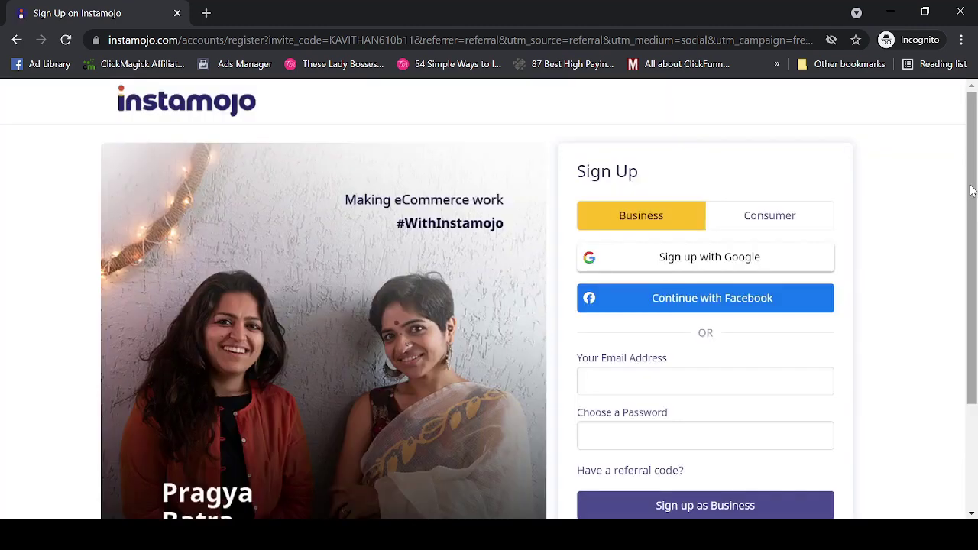
scroll(760, 176, down, 1)
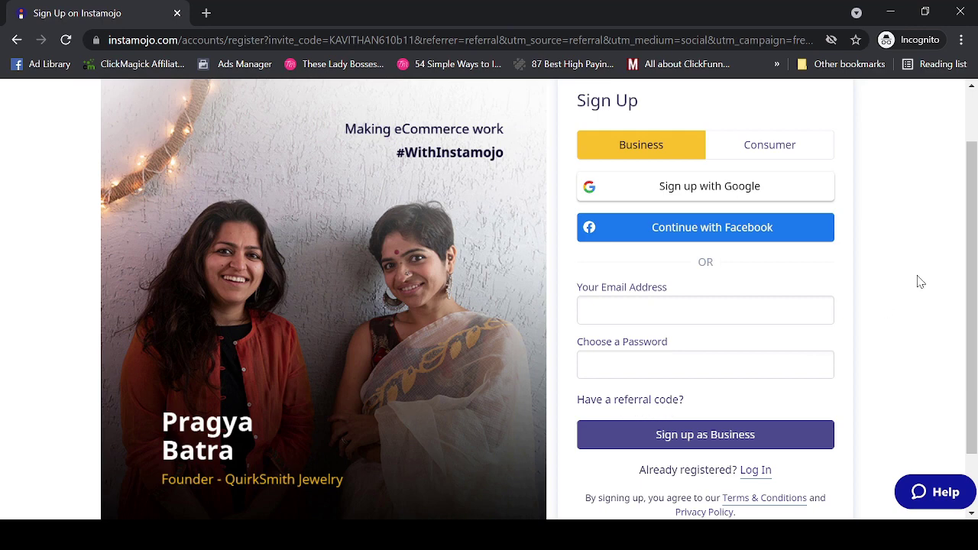
drag(969, 253, 970, 300)
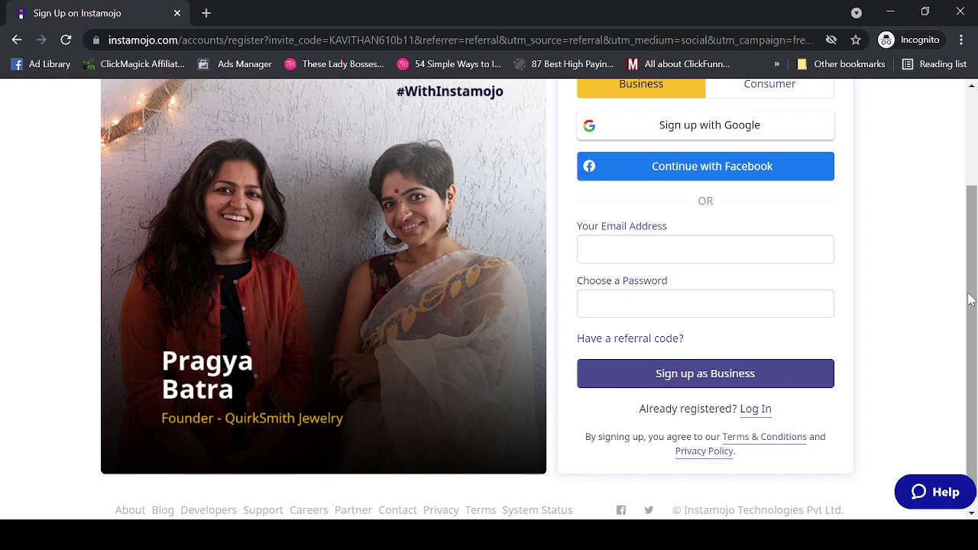
- Sign up as a Business using the account e-mail address and a chosen password
click(722, 376)
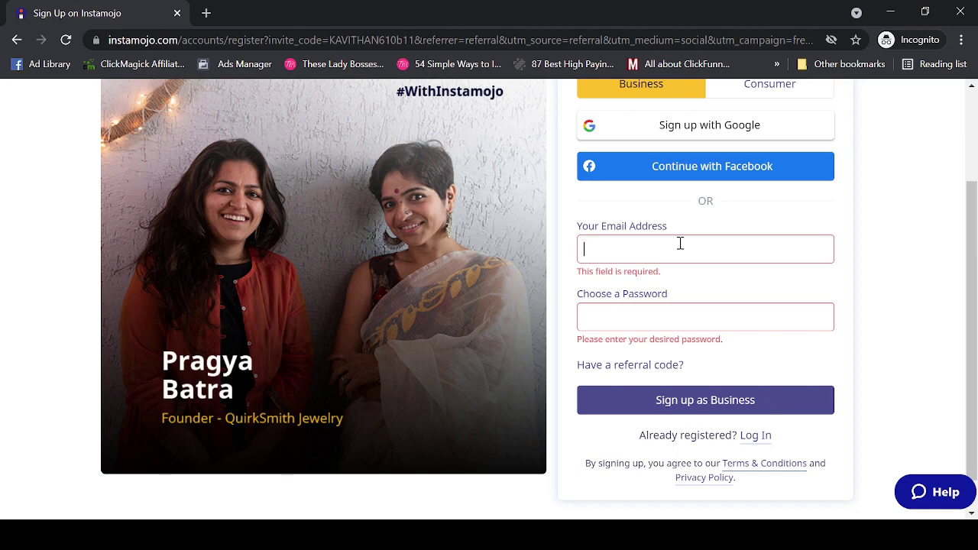
text(n)
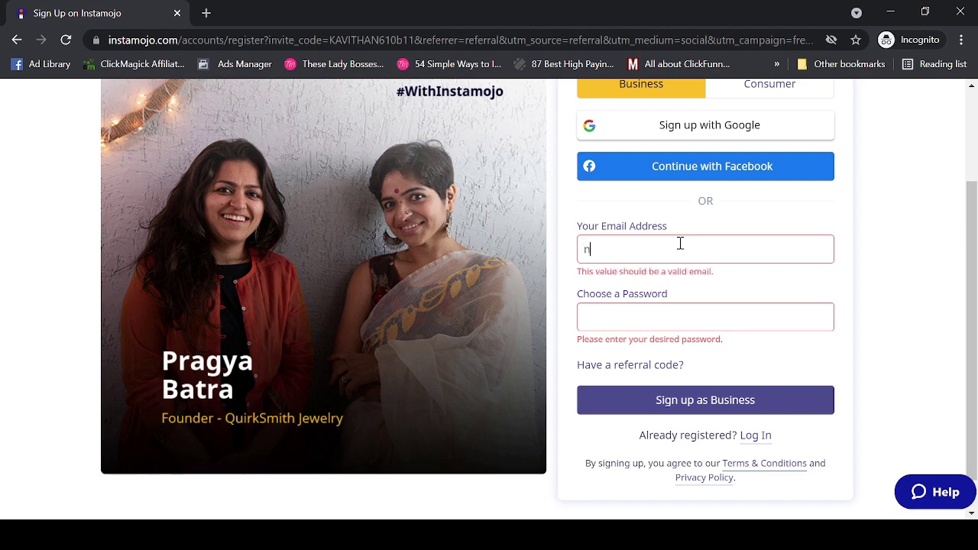
key(Tab)
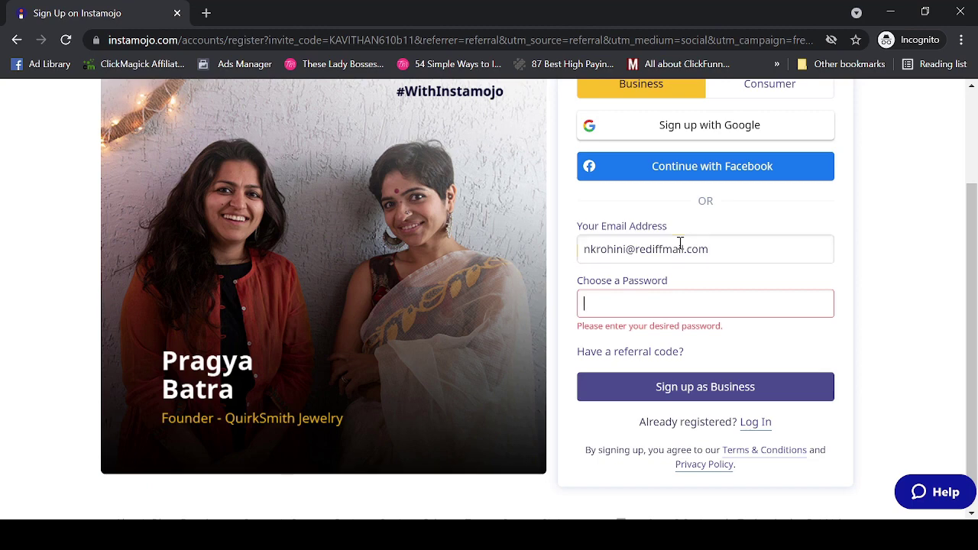
text(••••••••)
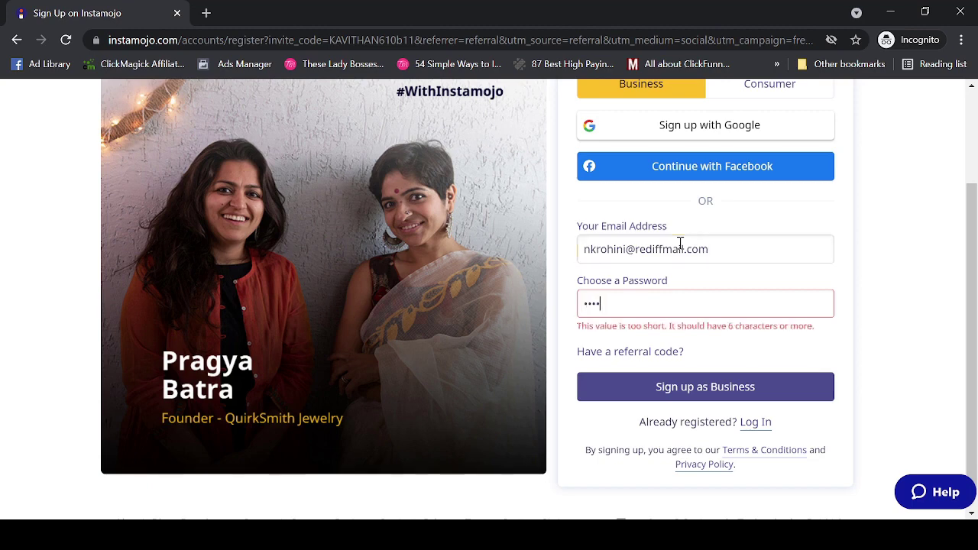
click(649, 376)
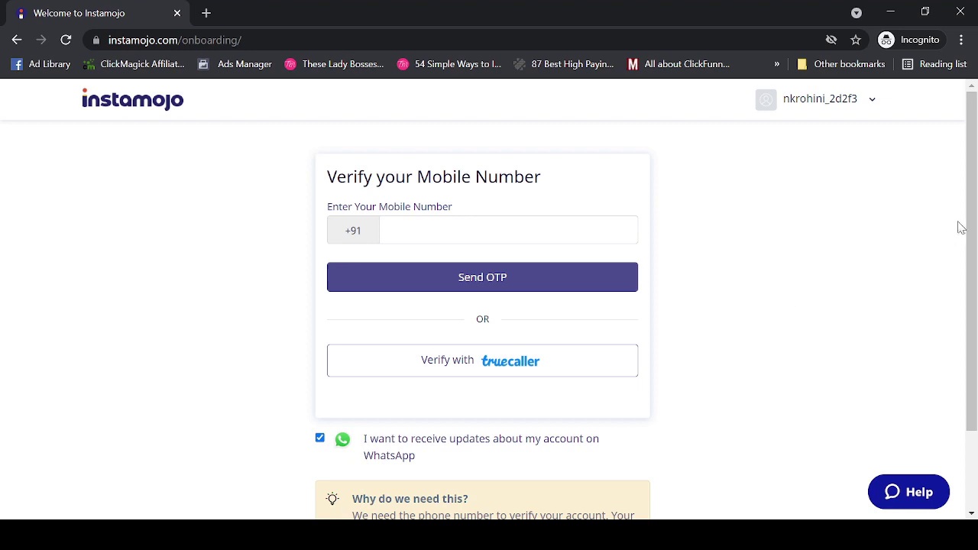
- Review the Dashboard's documents-verified banner and ₹628.77 30-day overview
drag(969, 214, 976, 298)
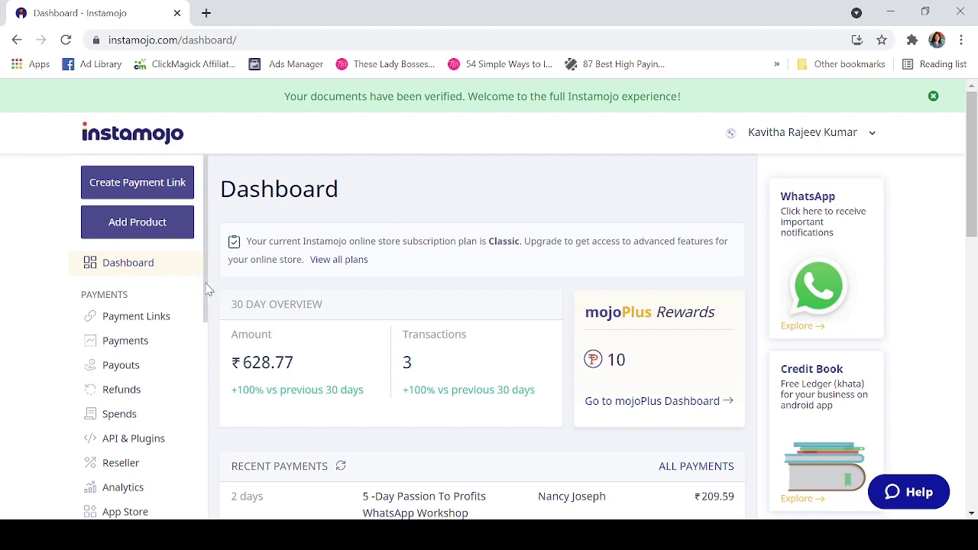
- Open Online Store > Products > All Products to list the store's 22 products
drag(206, 289, 212, 409)
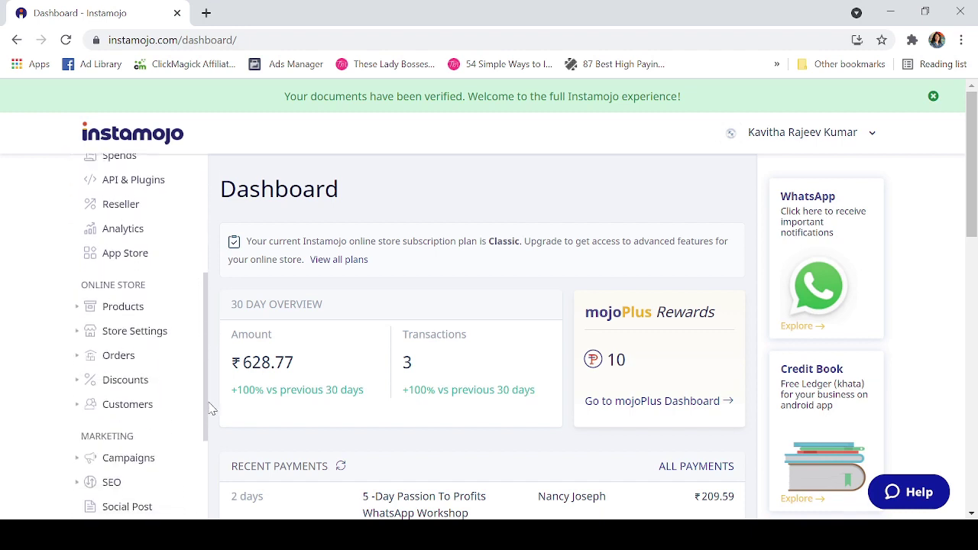
click(122, 311)
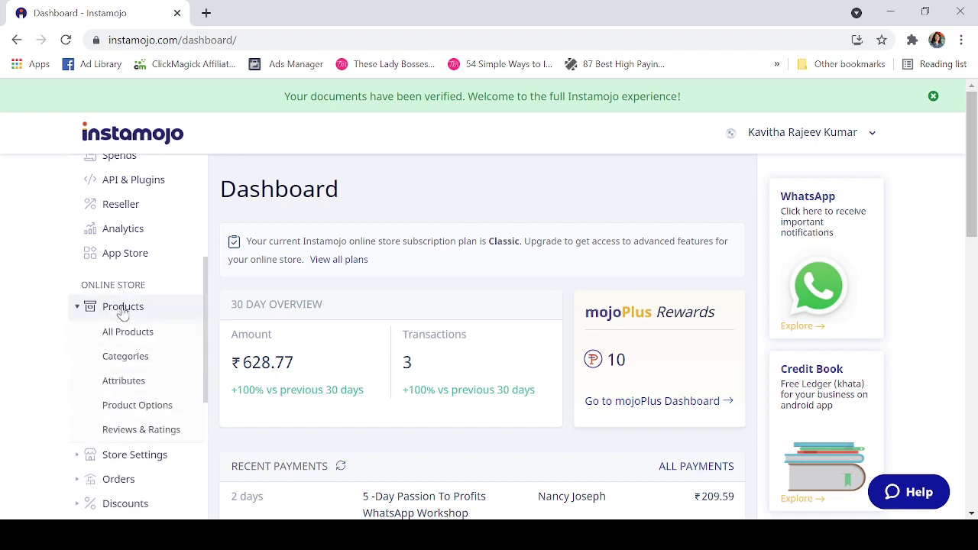
click(128, 334)
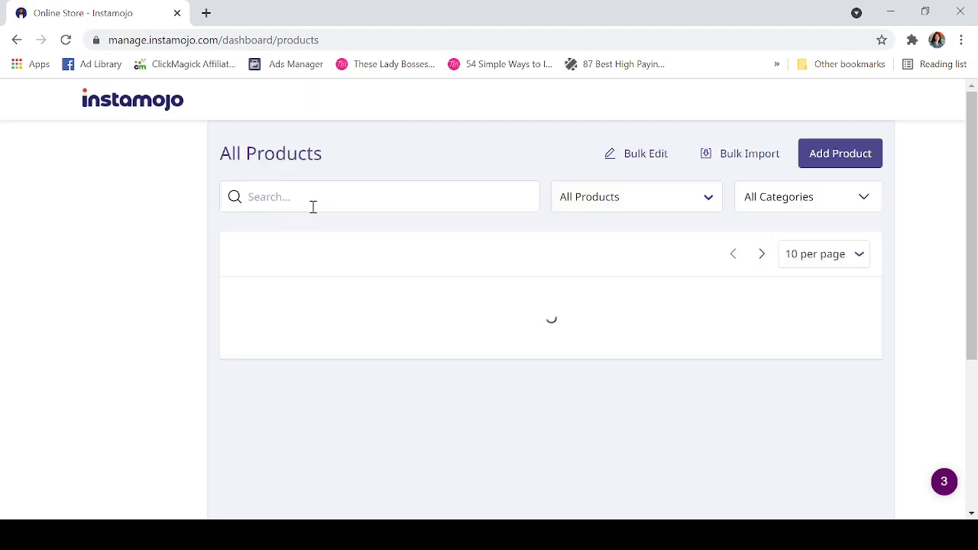
- Add a new product of type Event Tickets
click(836, 155)
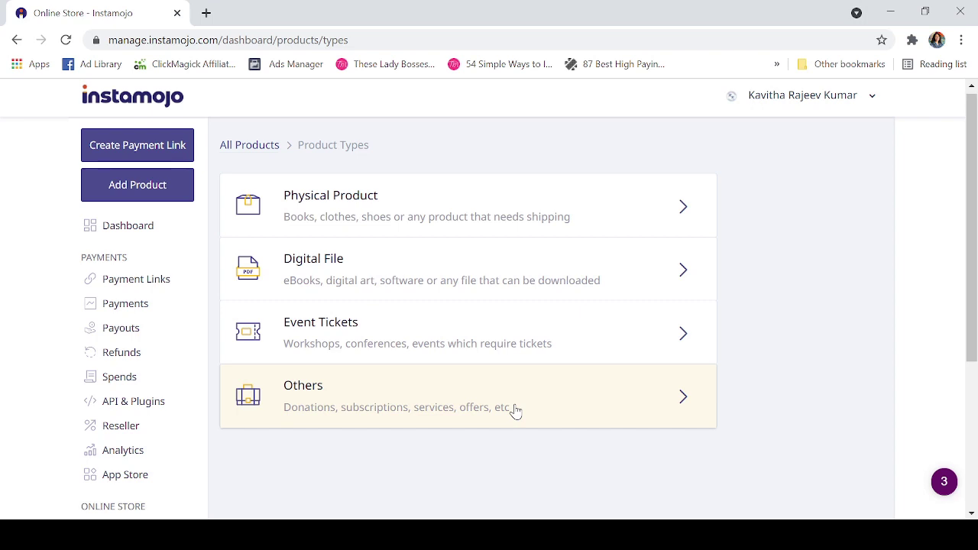
click(618, 336)
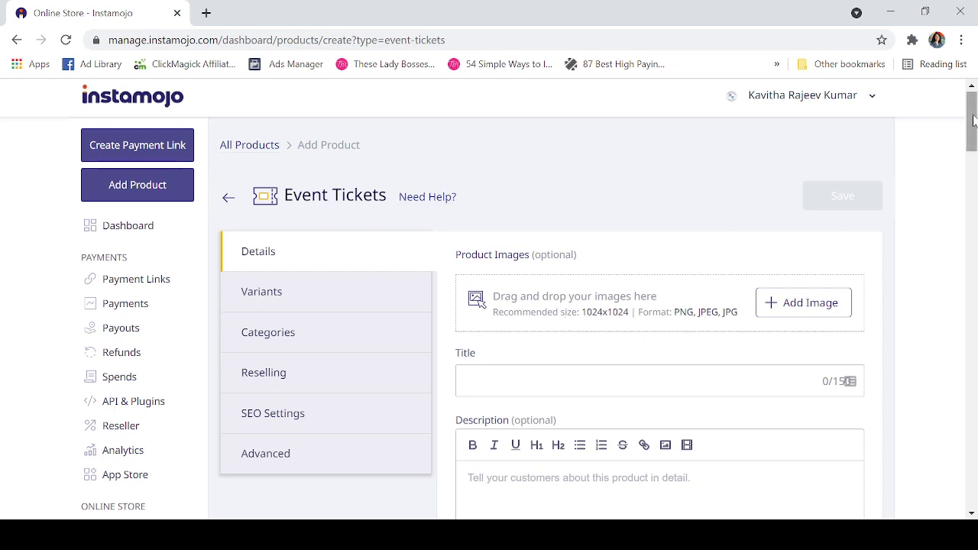
- Upload the LEVEL 1 badge image as the event product's cover picture
scroll(974, 120, down, 2)
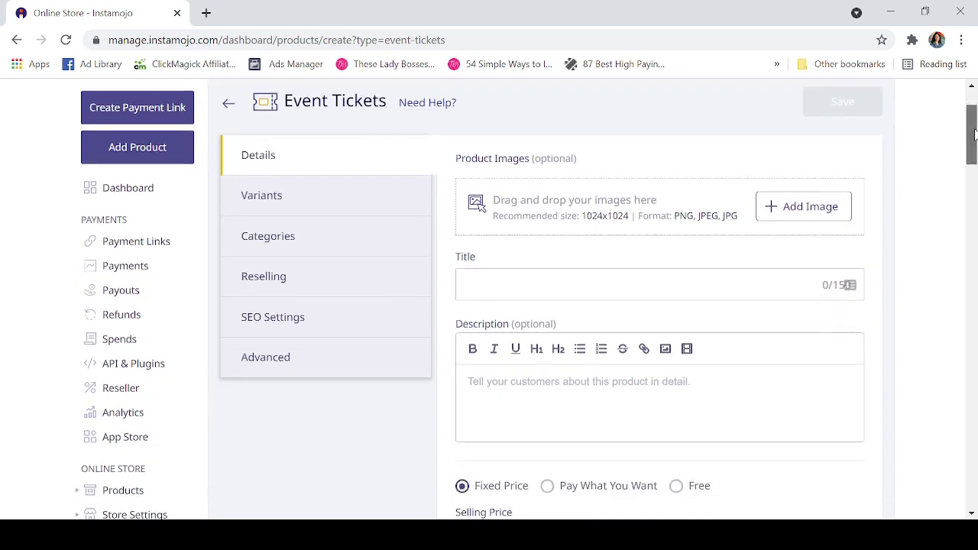
click(817, 185)
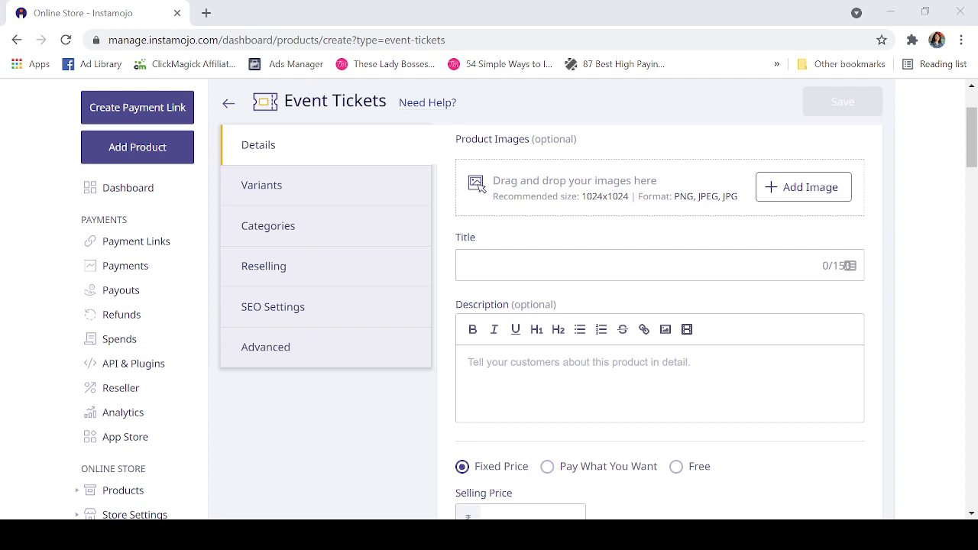
click(831, 504)
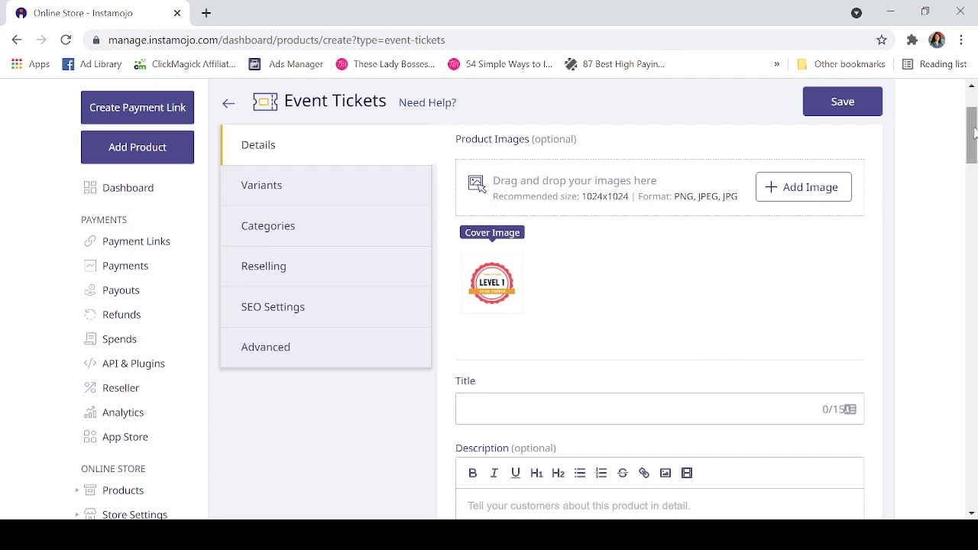
drag(974, 134, 935, 164)
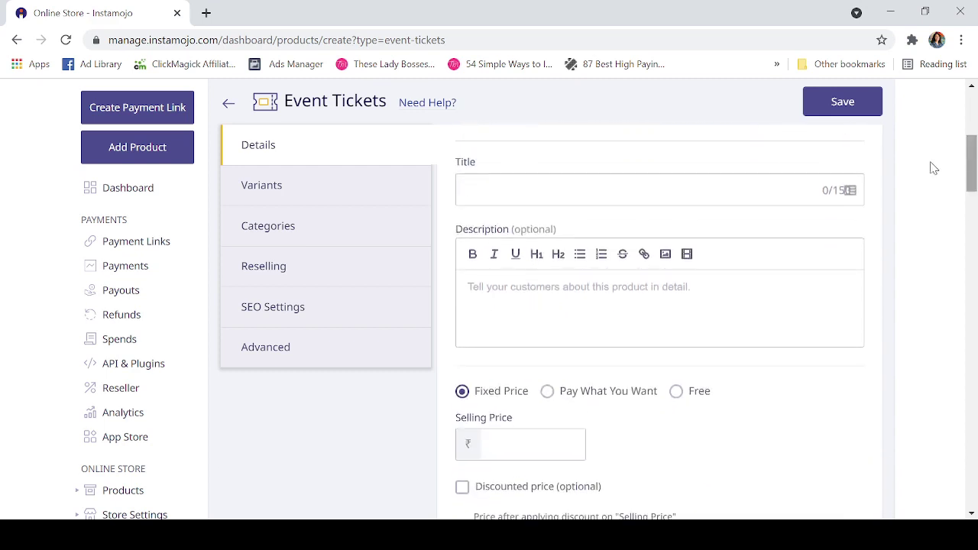
- Enter a selling price of ₹100 for the event ticket
click(650, 186)
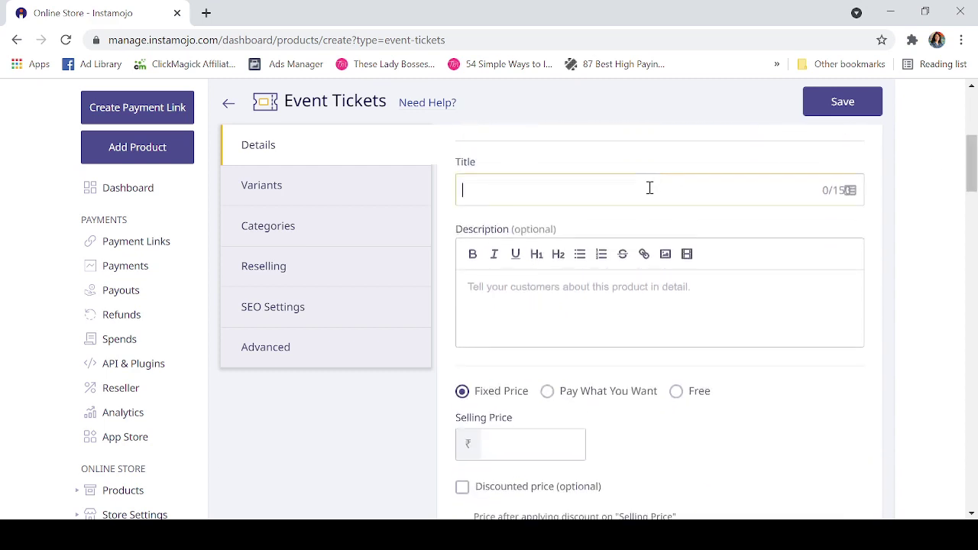
click(721, 292)
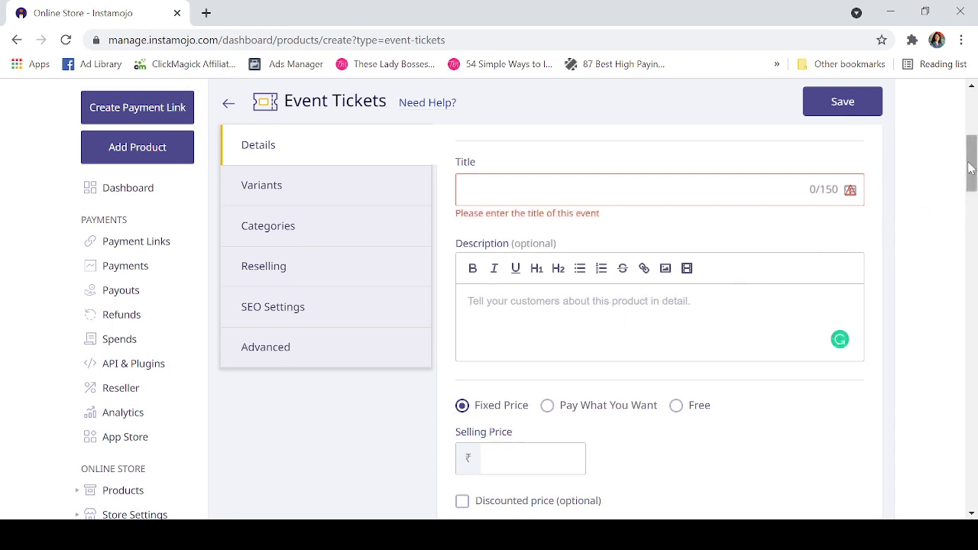
drag(970, 166, 969, 185)
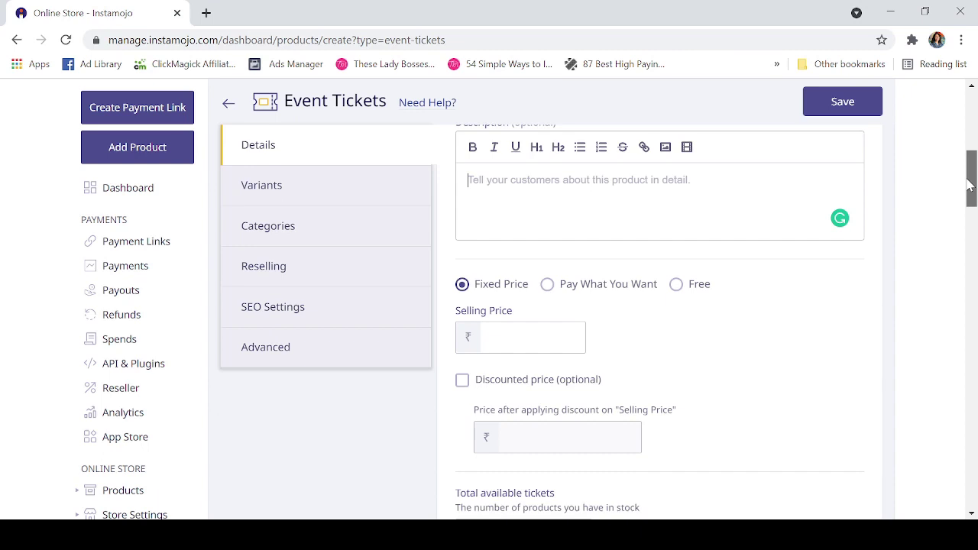
scroll(518, 162, down, 2)
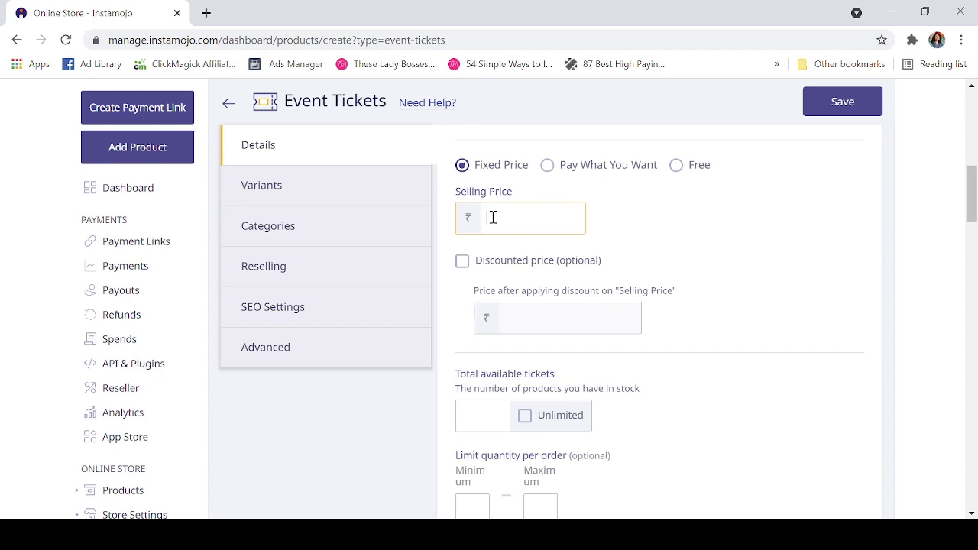
text(100)
- Try a discounted price of ₹85, then clear it and turn the discount off
click(462, 264)
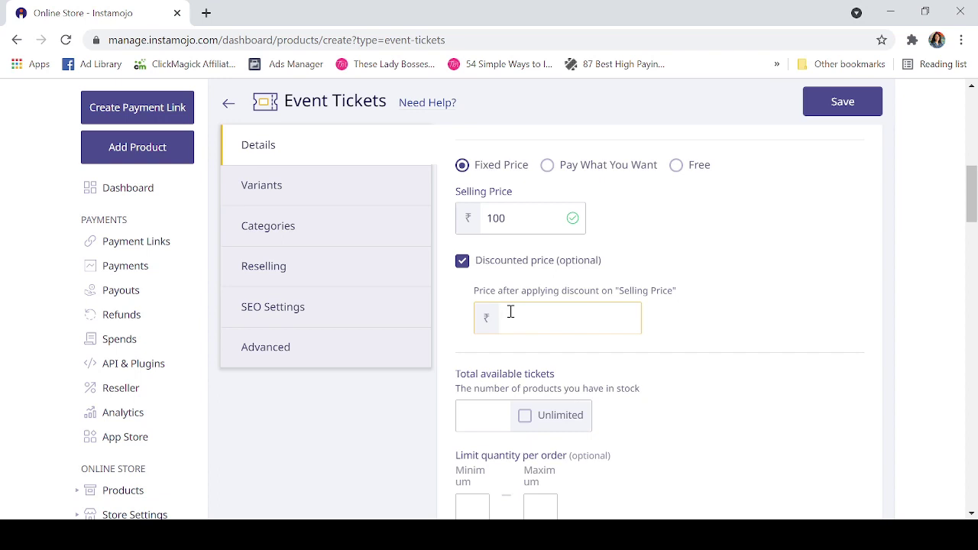
text(85)
click(462, 264)
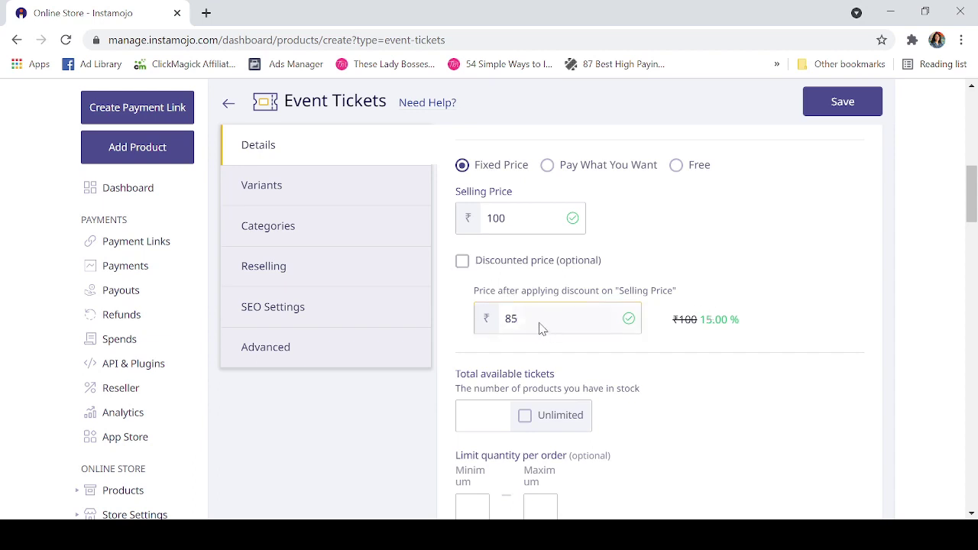
click(462, 262)
key(BackSpace)
key(BackSpace)
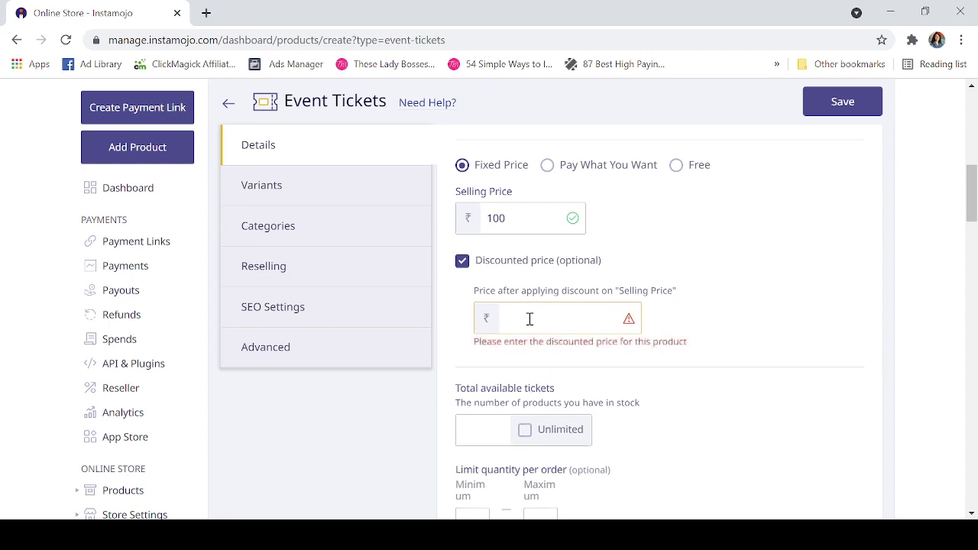
click(462, 262)
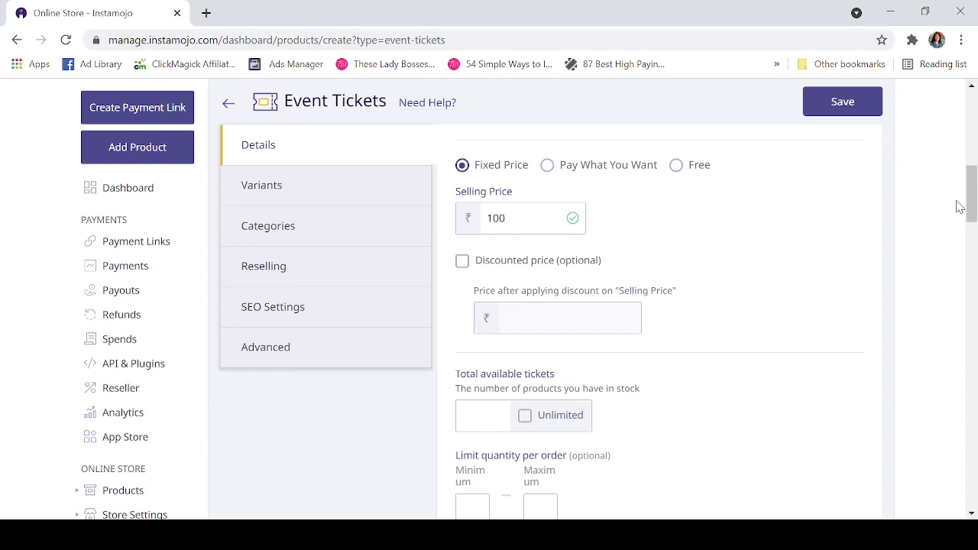
drag(969, 193, 969, 216)
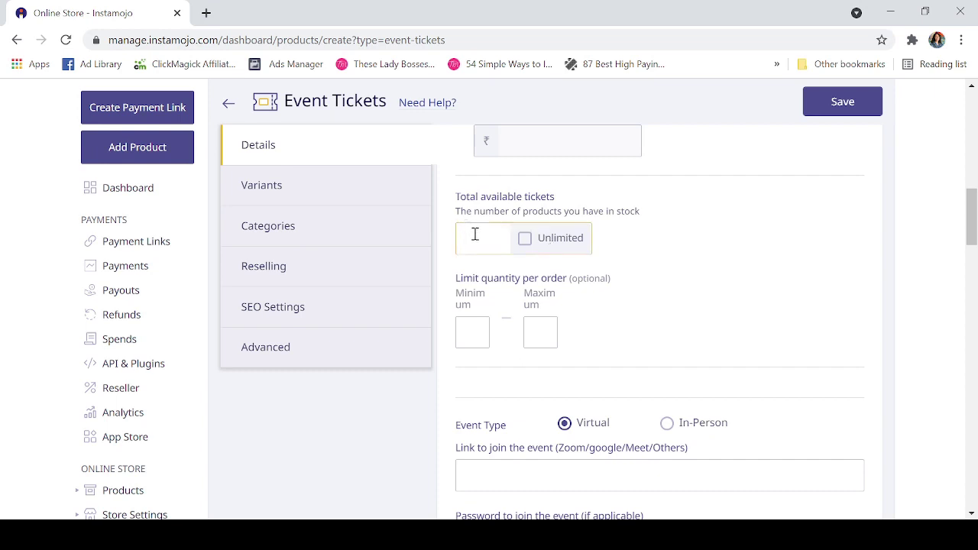
text(50)
drag(973, 215, 975, 242)
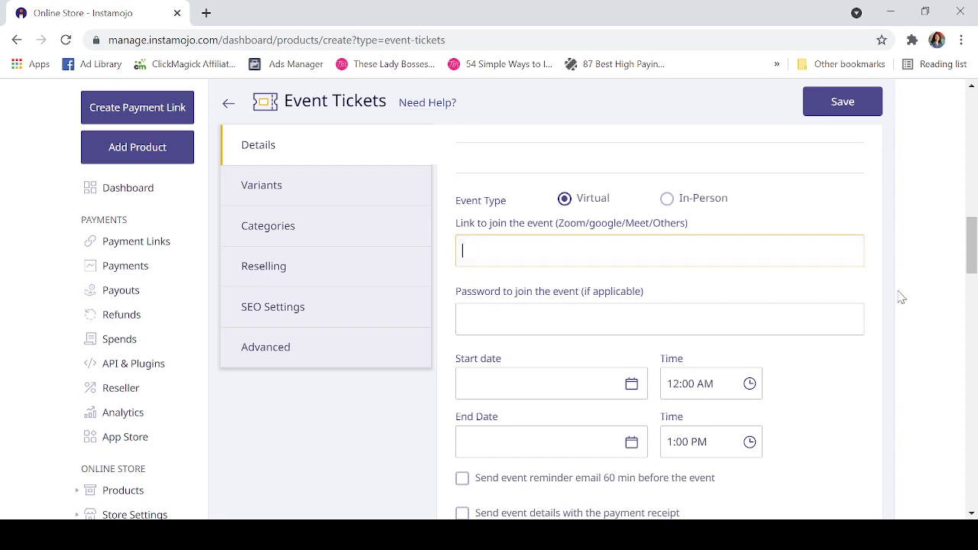
click(821, 318)
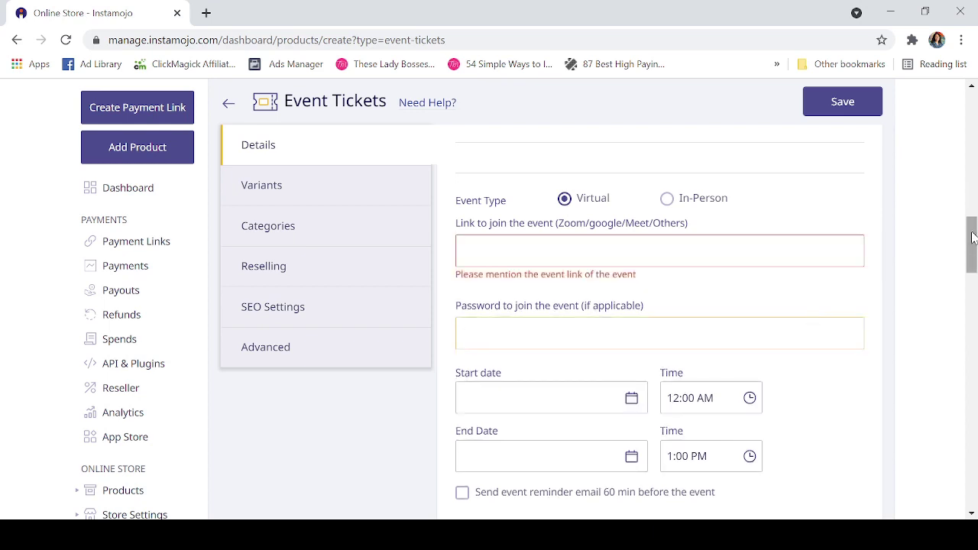
drag(973, 238, 971, 258)
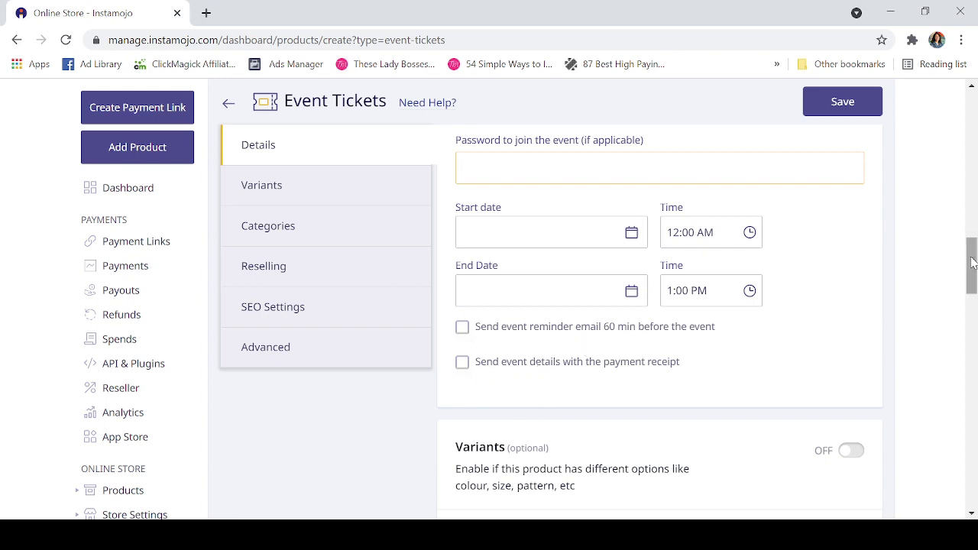
drag(973, 264, 974, 285)
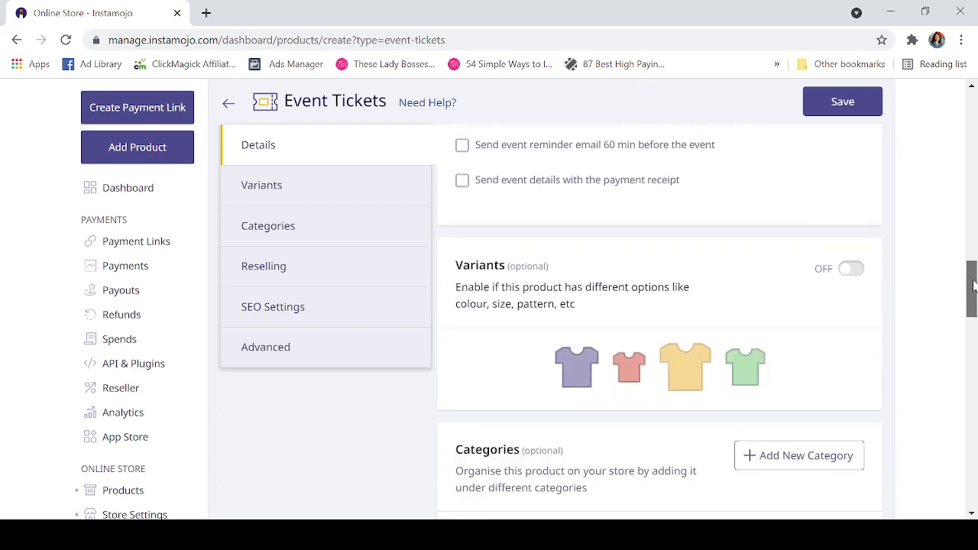
drag(974, 285, 895, 324)
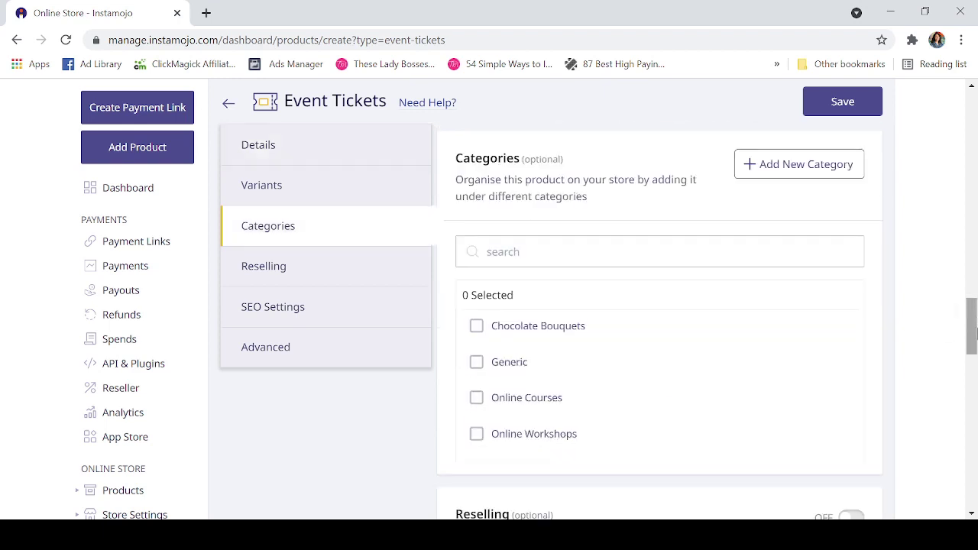
drag(971, 323, 974, 440)
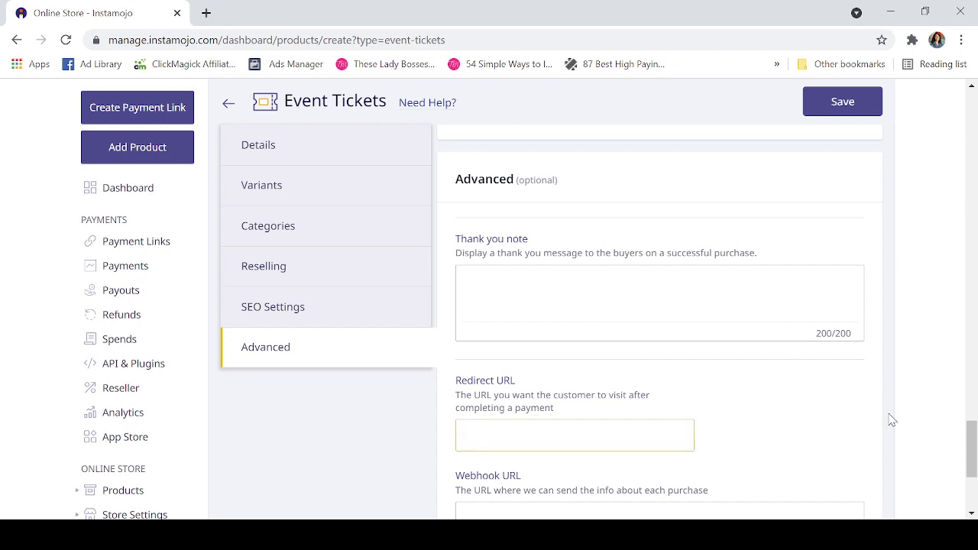
drag(972, 441, 972, 451)
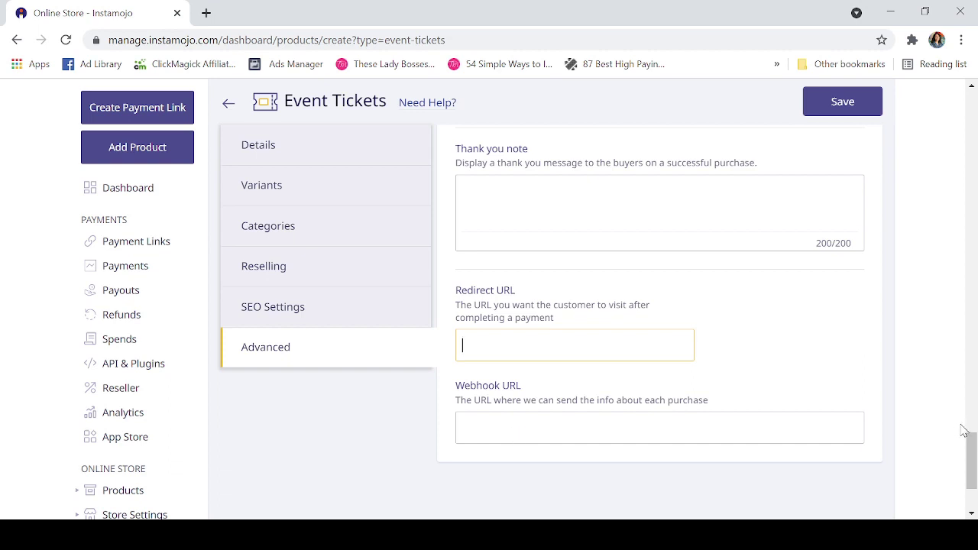
- Attempt to save, find the Title field flagged as required, then back out of the form
click(828, 105)
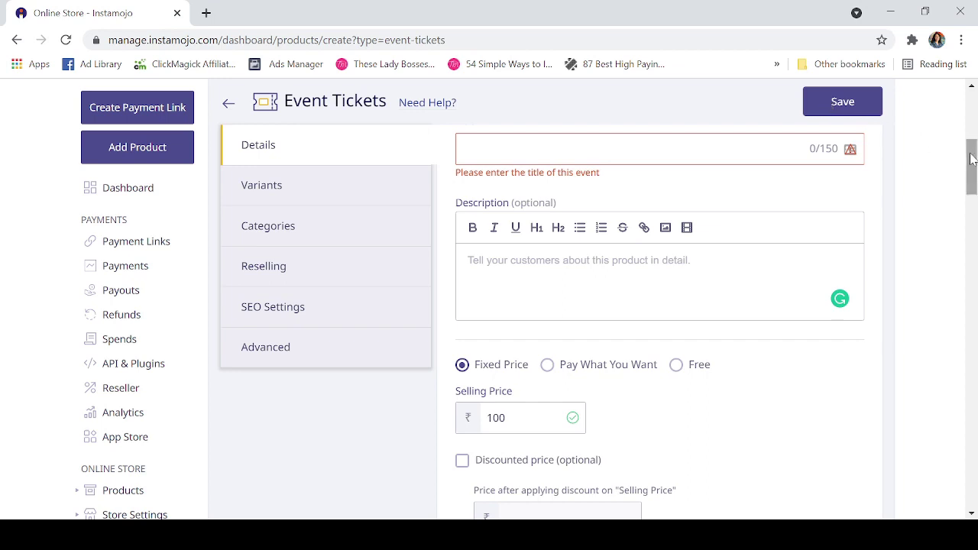
drag(969, 157, 965, 133)
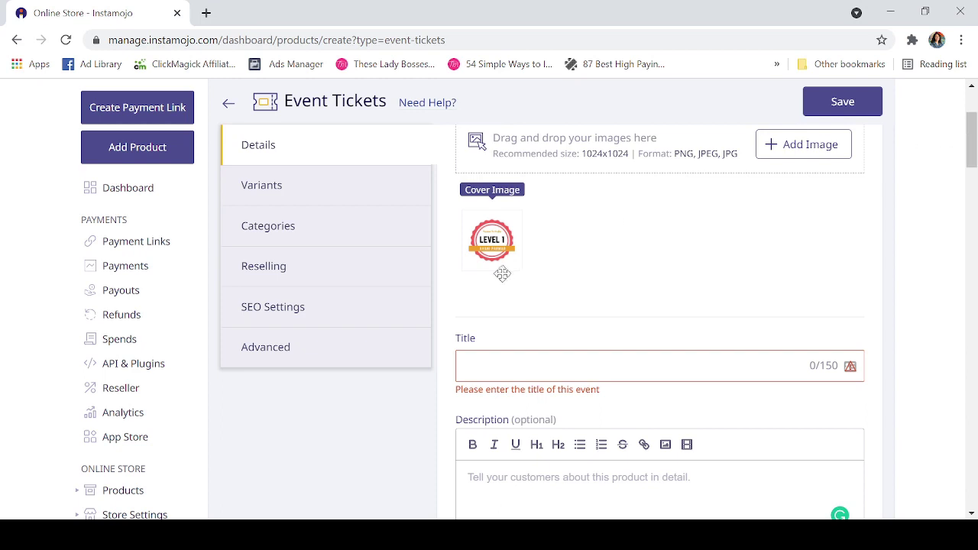
click(229, 105)
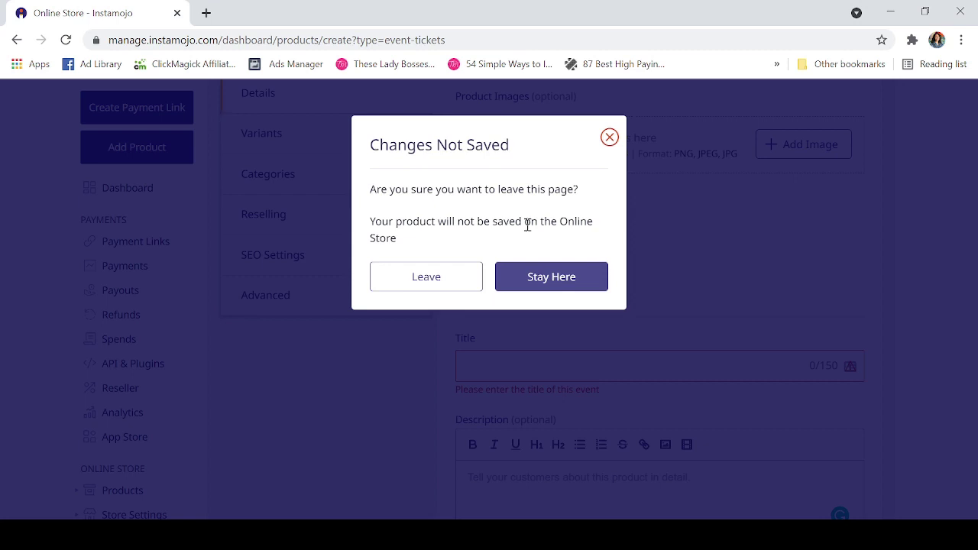
- Discard the unsaved event form and return to Online Store > Products > All Products
click(444, 287)
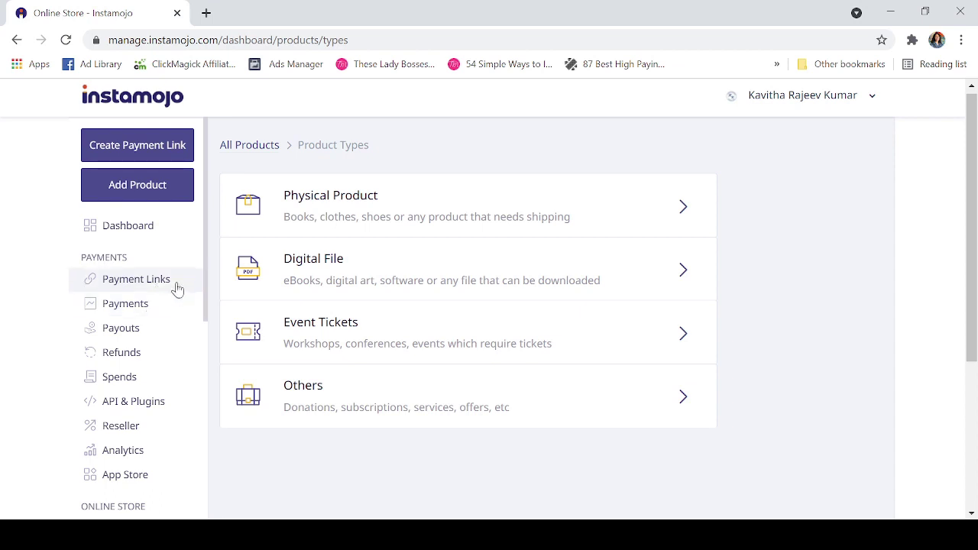
mouse_move(206, 282)
mouse_down()
mouse_move(219, 349)
mouse_move(221, 466)
mouse_move(207, 313)
mouse_move(218, 496)
mouse_move(192, 277)
mouse_up()
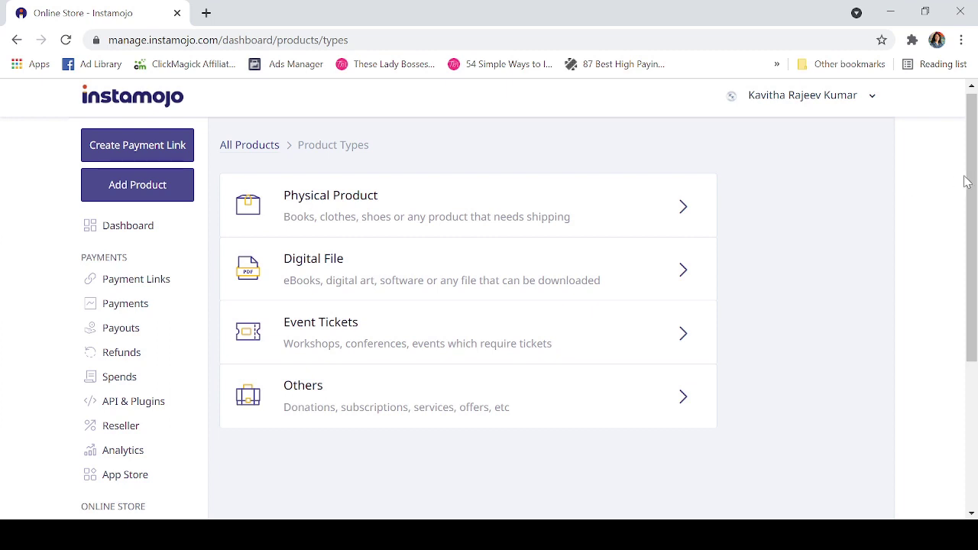
drag(972, 183, 951, 135)
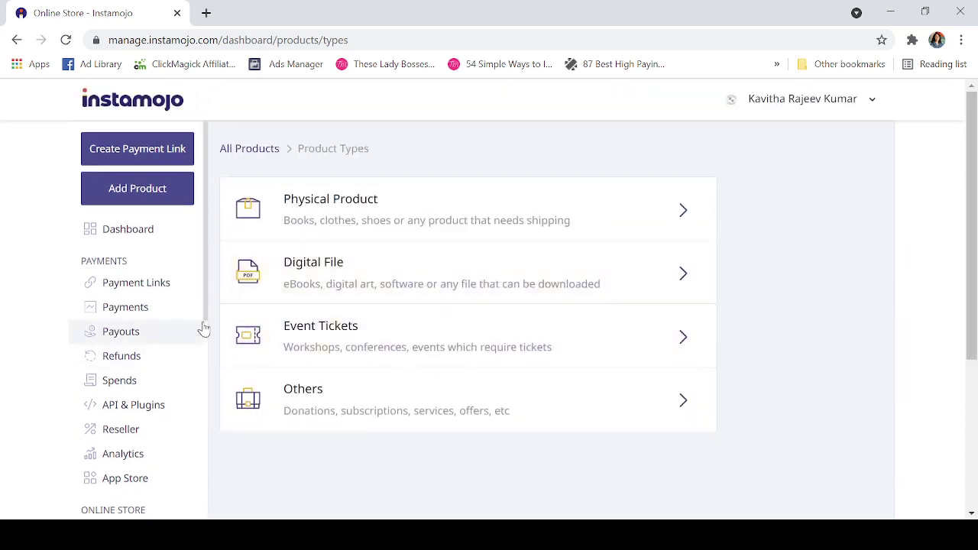
drag(207, 302, 216, 412)
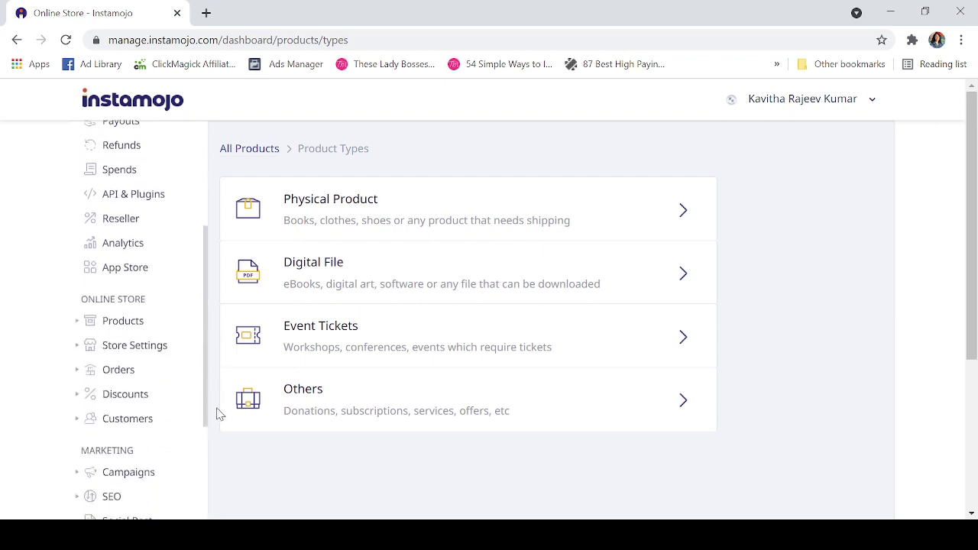
click(121, 320)
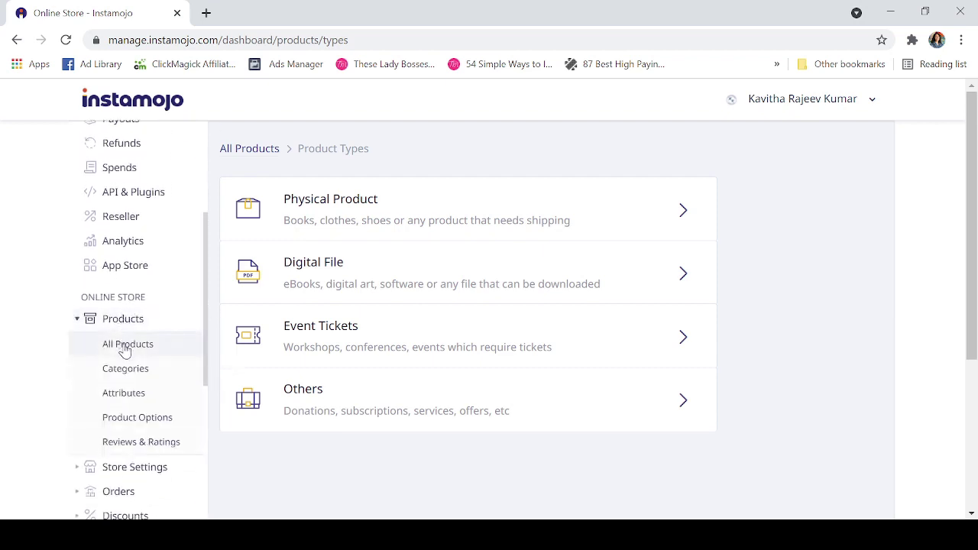
click(124, 348)
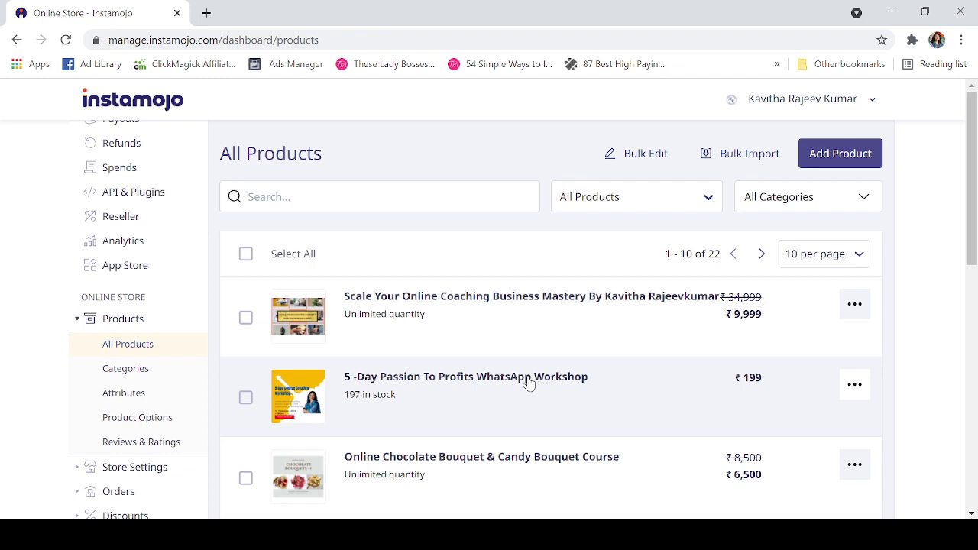
- Open the 5-Day Passion To Profits WhatsApp Workshop and view it on the live store
click(529, 384)
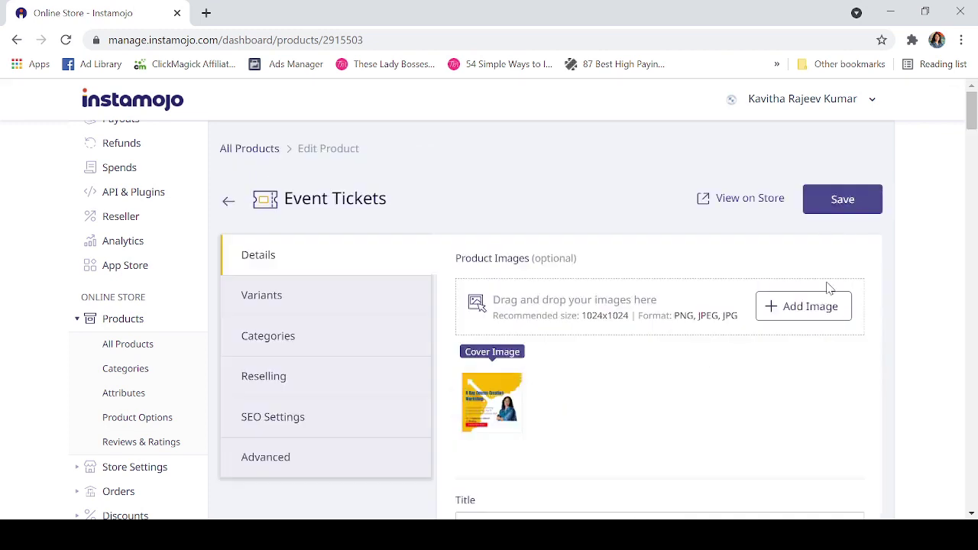
click(748, 200)
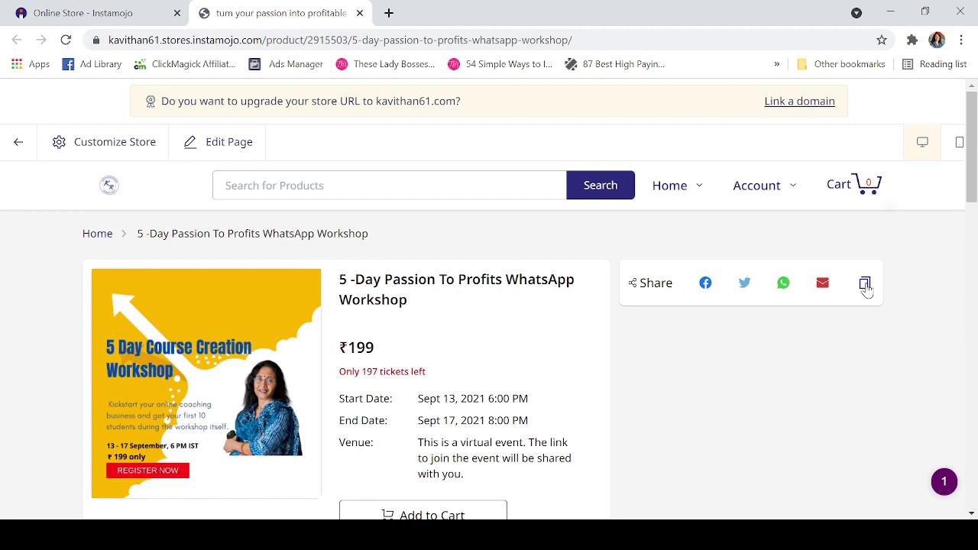
- Copy the workshop's short product link and open the Customize Store panel beside the product page
click(865, 284)
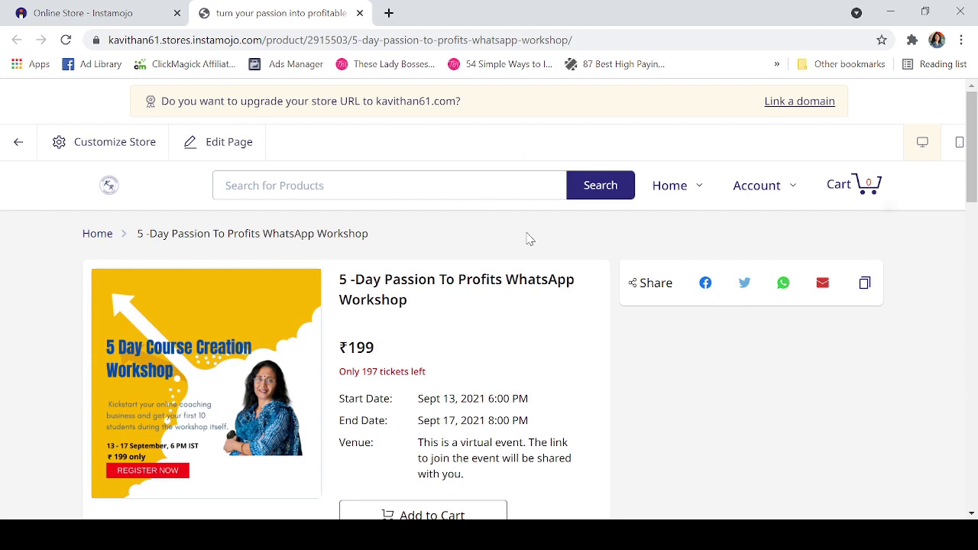
click(97, 146)
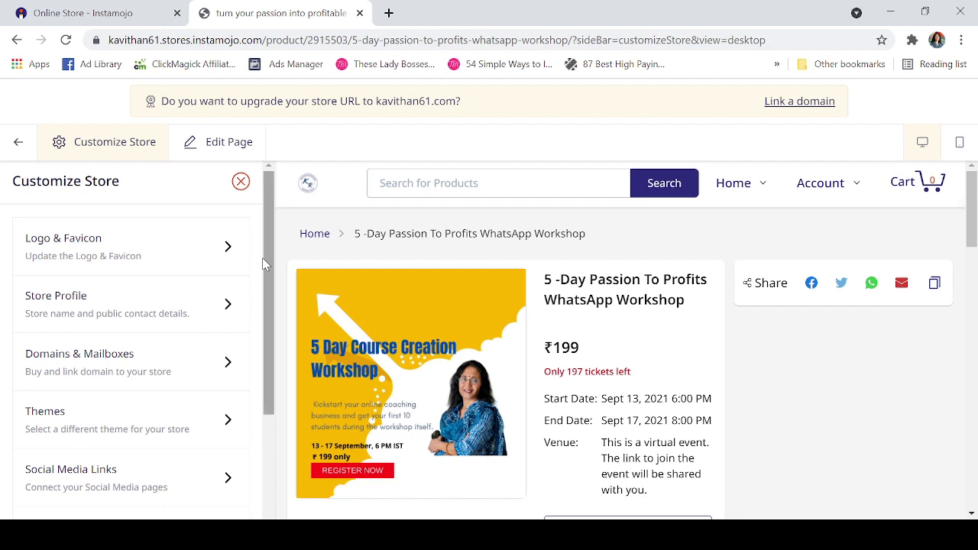
- Exit the store editor back to the Instamojo dashboard
click(19, 148)
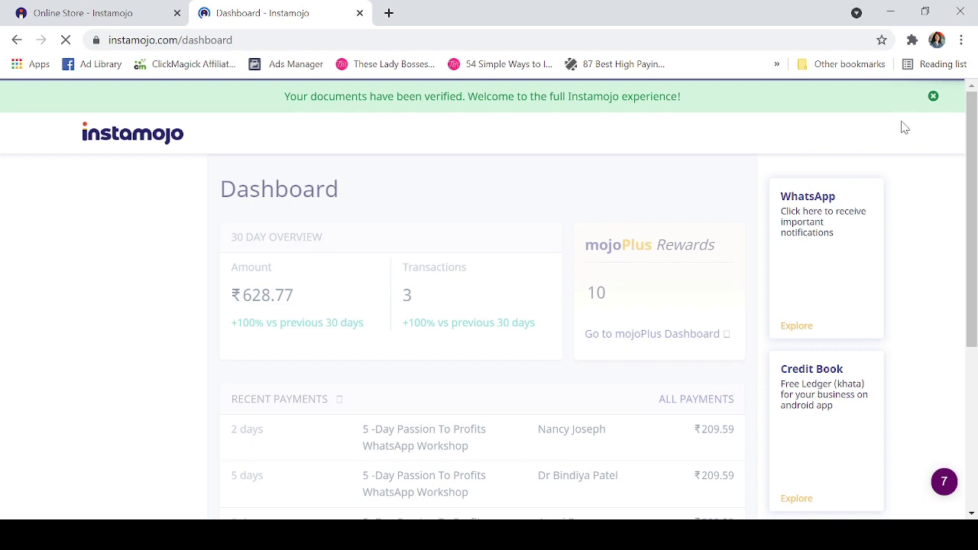
- Open the online store's home page in a new tab from the dashboard
click(795, 182)
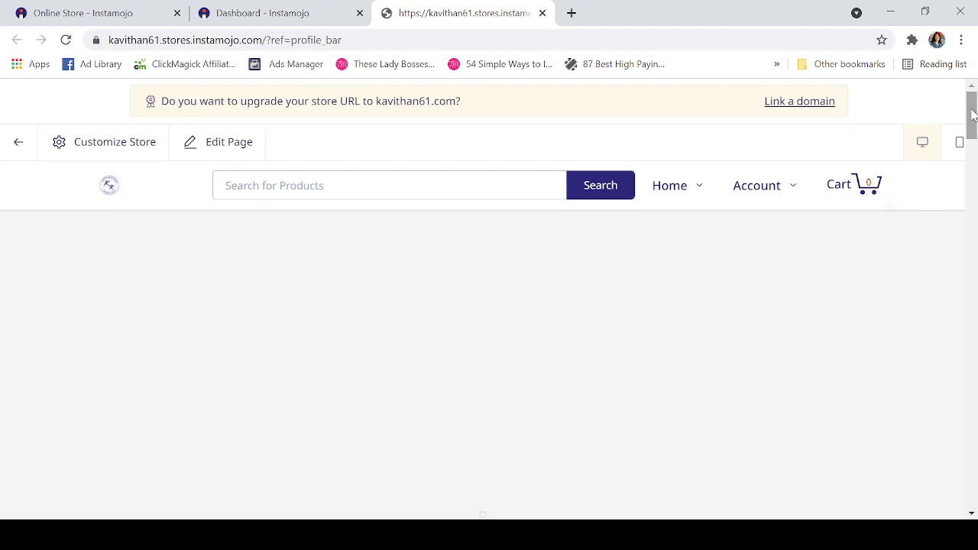
- Scroll the store home page down through the product listing to the footer
drag(975, 116, 974, 455)
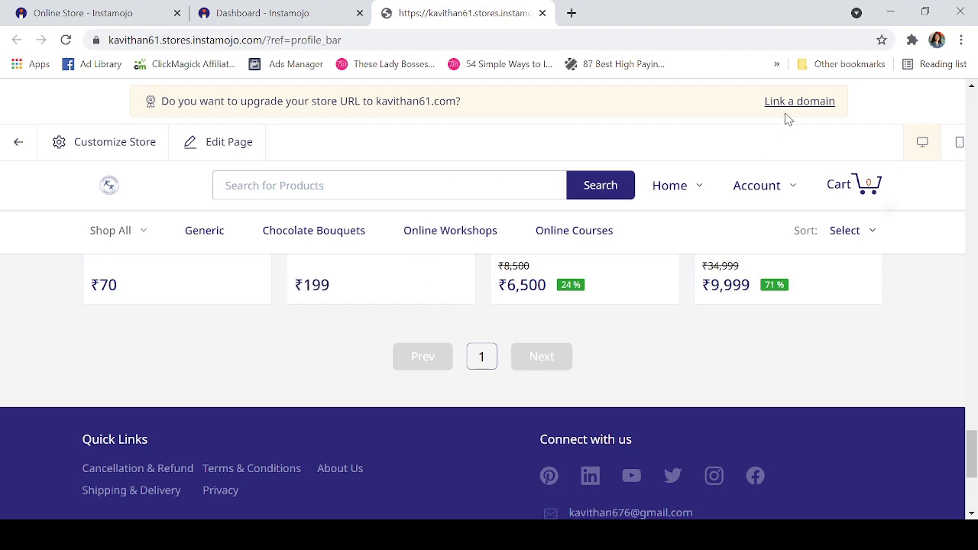
- Scroll the storefront, then close its tab to return to the dashboard showing ₹628.77 from 3 transactions
scroll(860, 360, down, 1)
drag(973, 449, 973, 449)
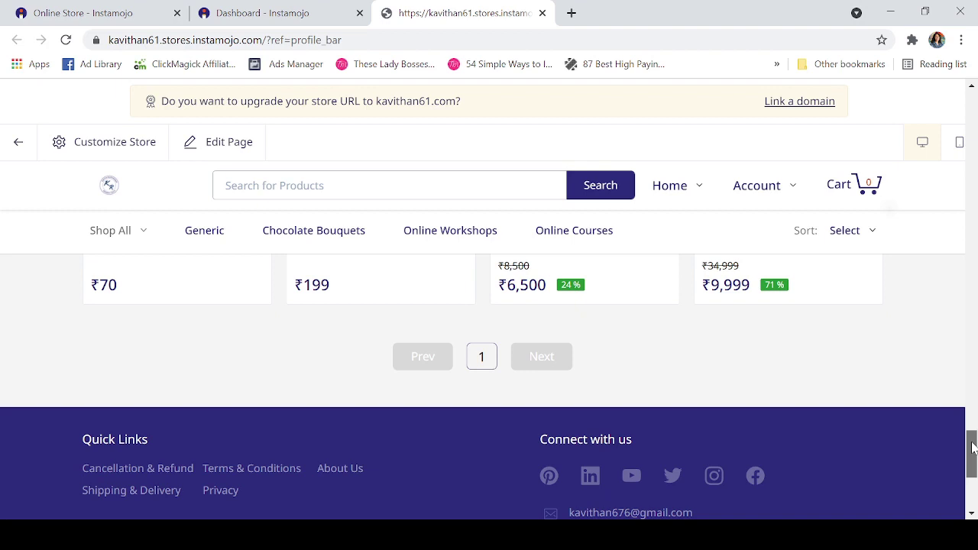
drag(972, 449, 928, 230)
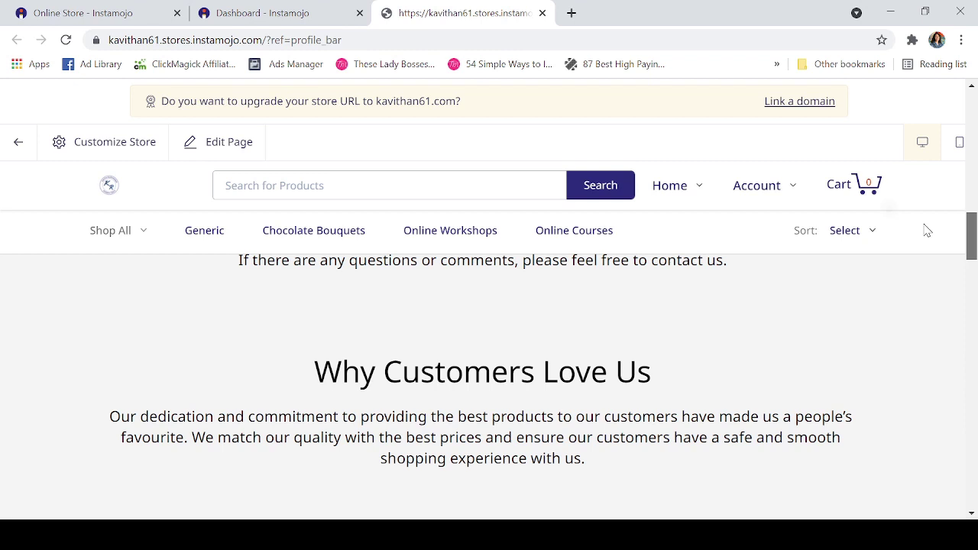
drag(927, 230, 924, 203)
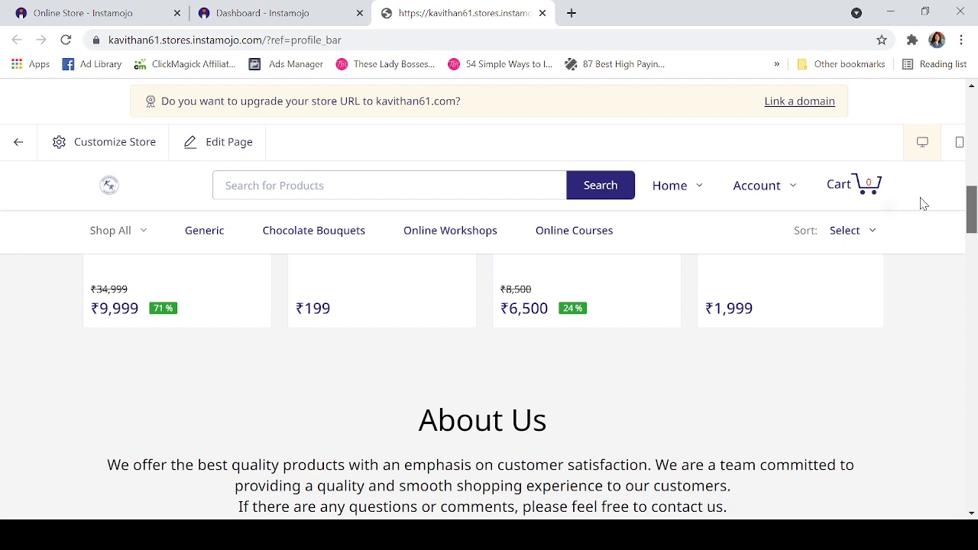
drag(924, 203, 920, 201)
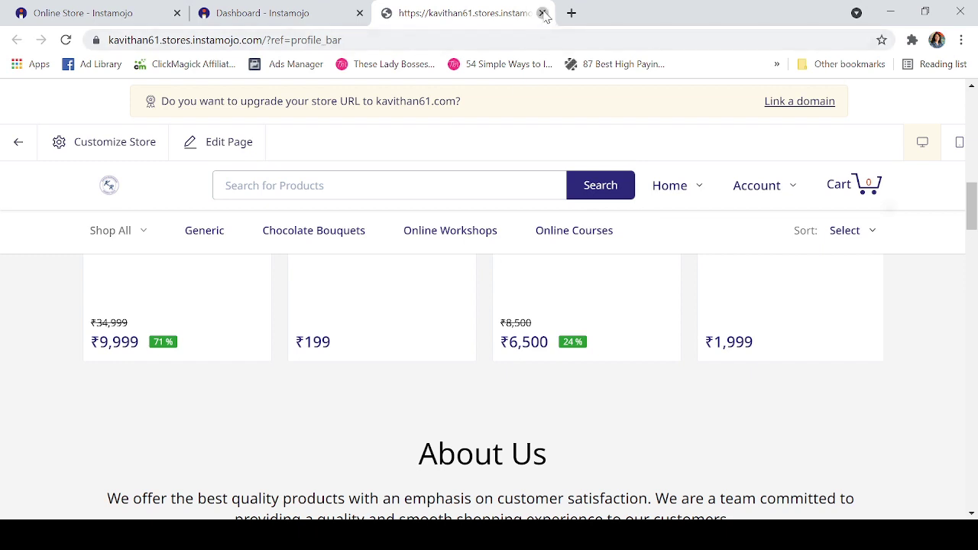
click(543, 13)
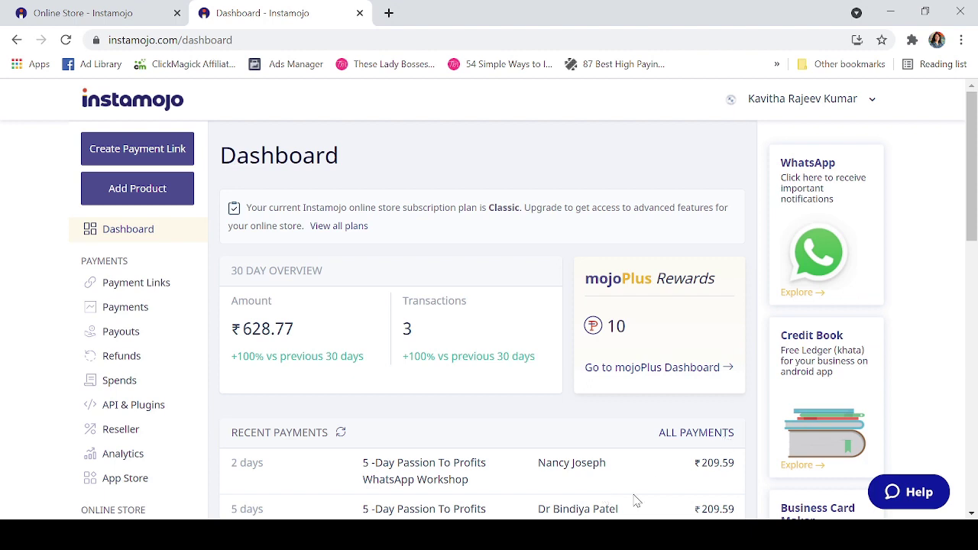